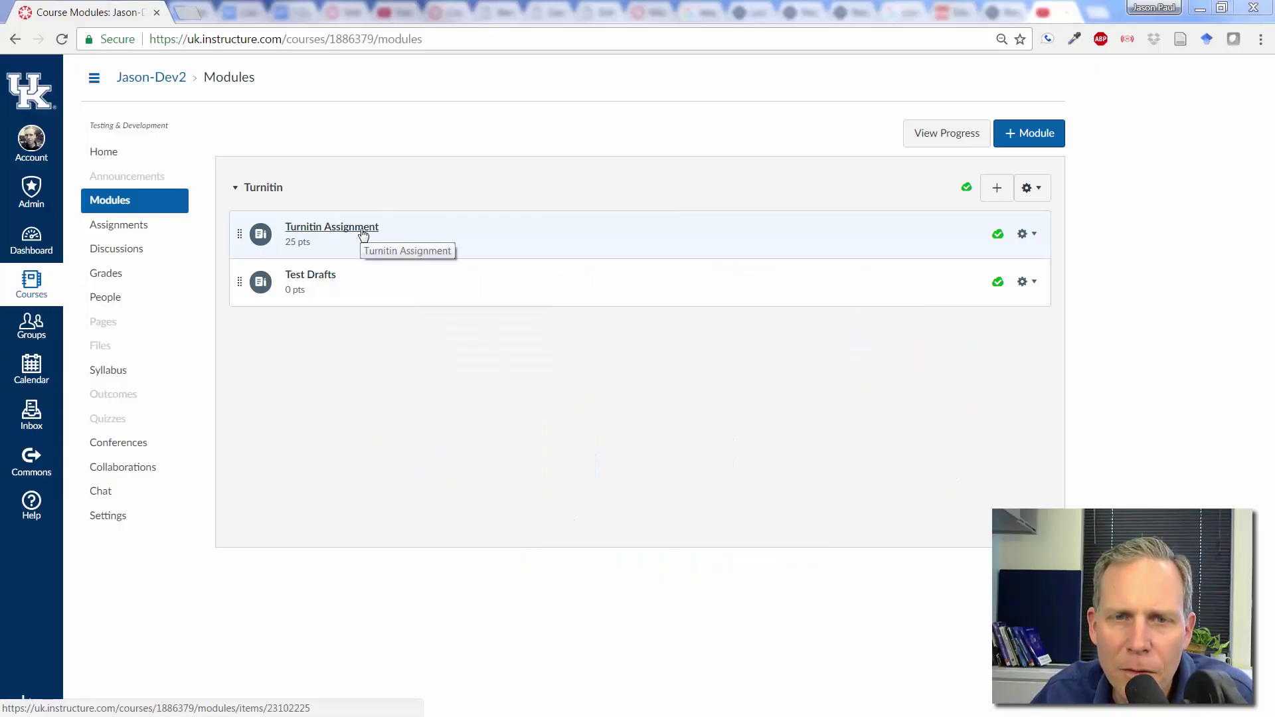
# Step: Open the Turnitin Assignment from the module to show its empty Assignment Dashboard
pyautogui.click(364, 233)
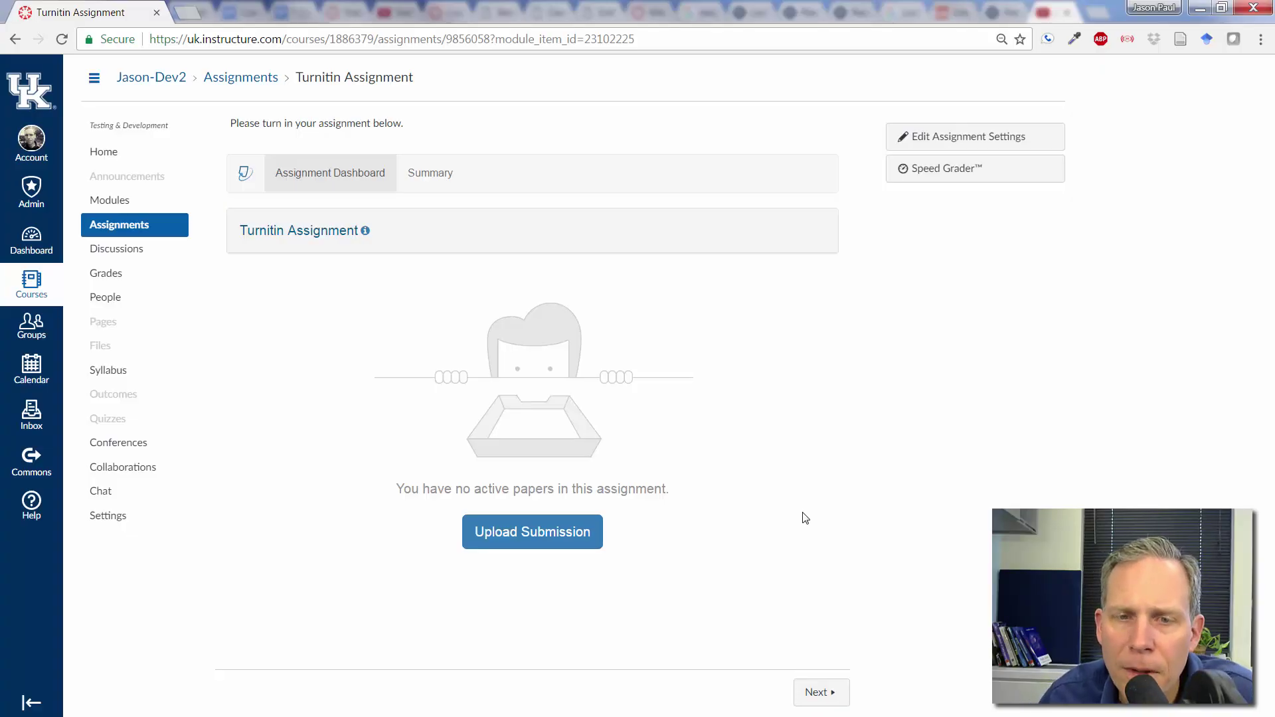
# Step: Start an upload titled 'My paper' and attach How to Submit a Turnitin Assignment.docx
pyautogui.click(572, 536)
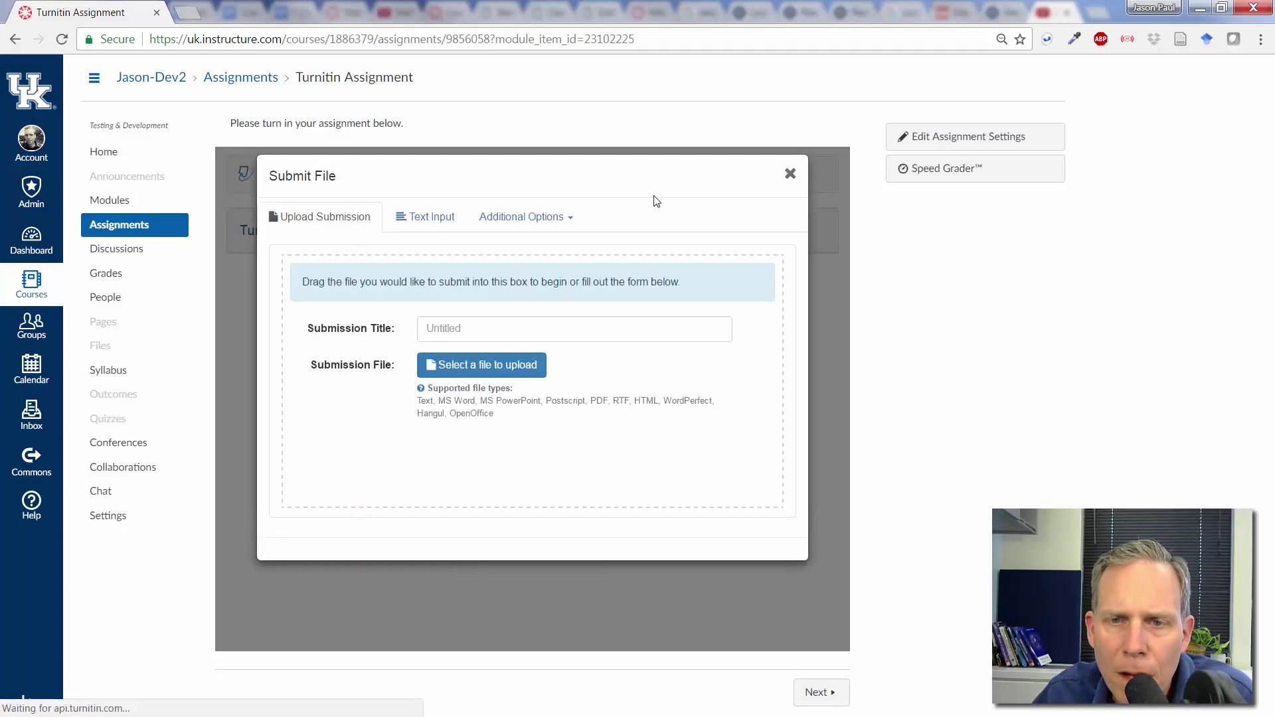
pyautogui.click(478, 328)
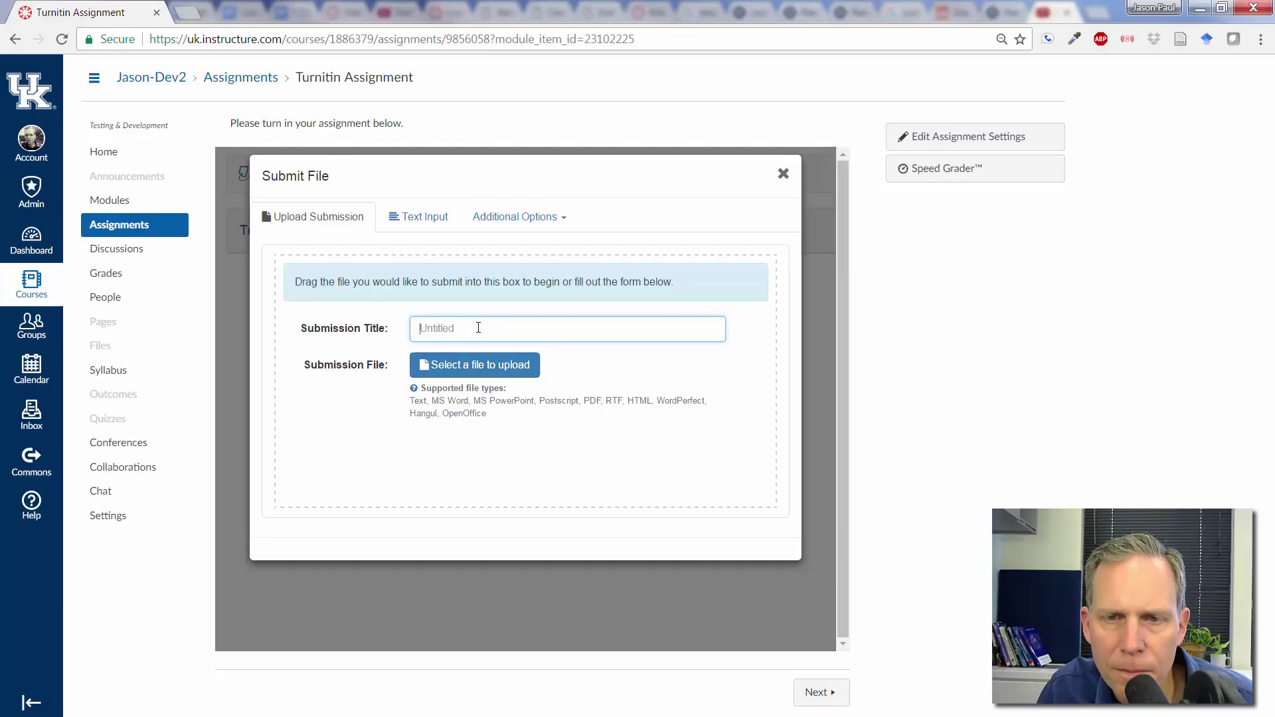
pyautogui.write('My paper')
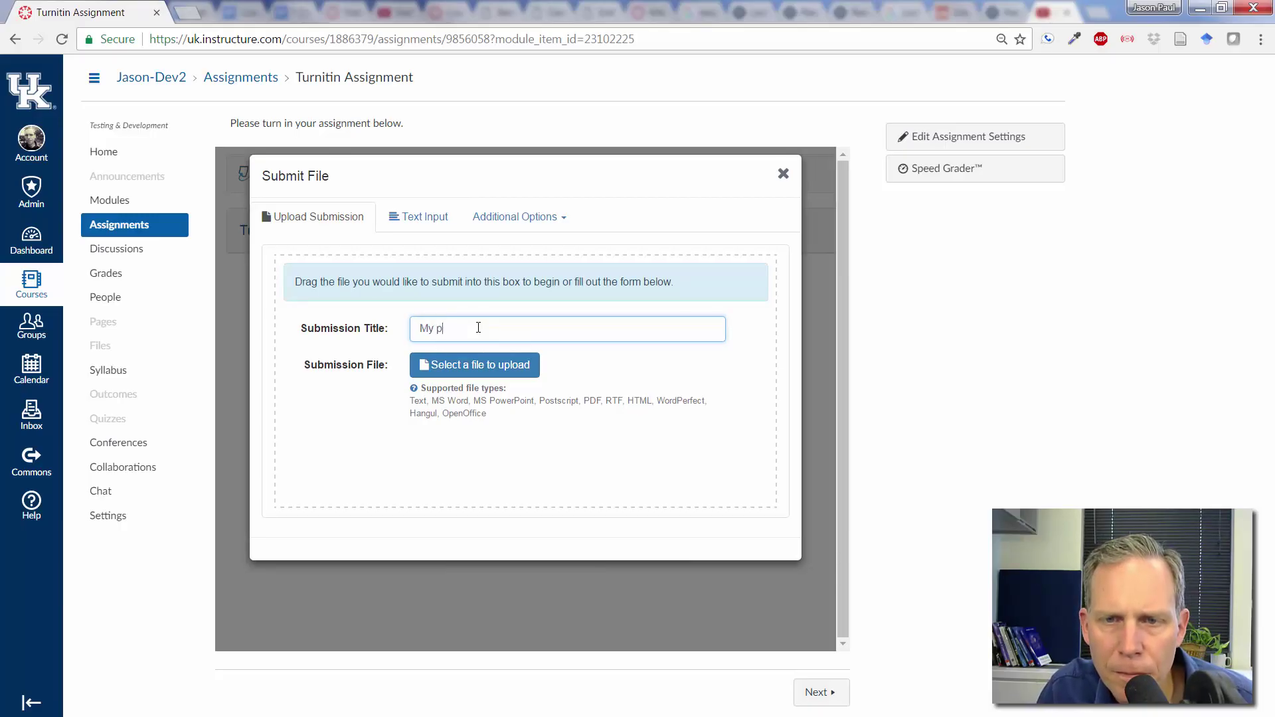
pyautogui.click(512, 364)
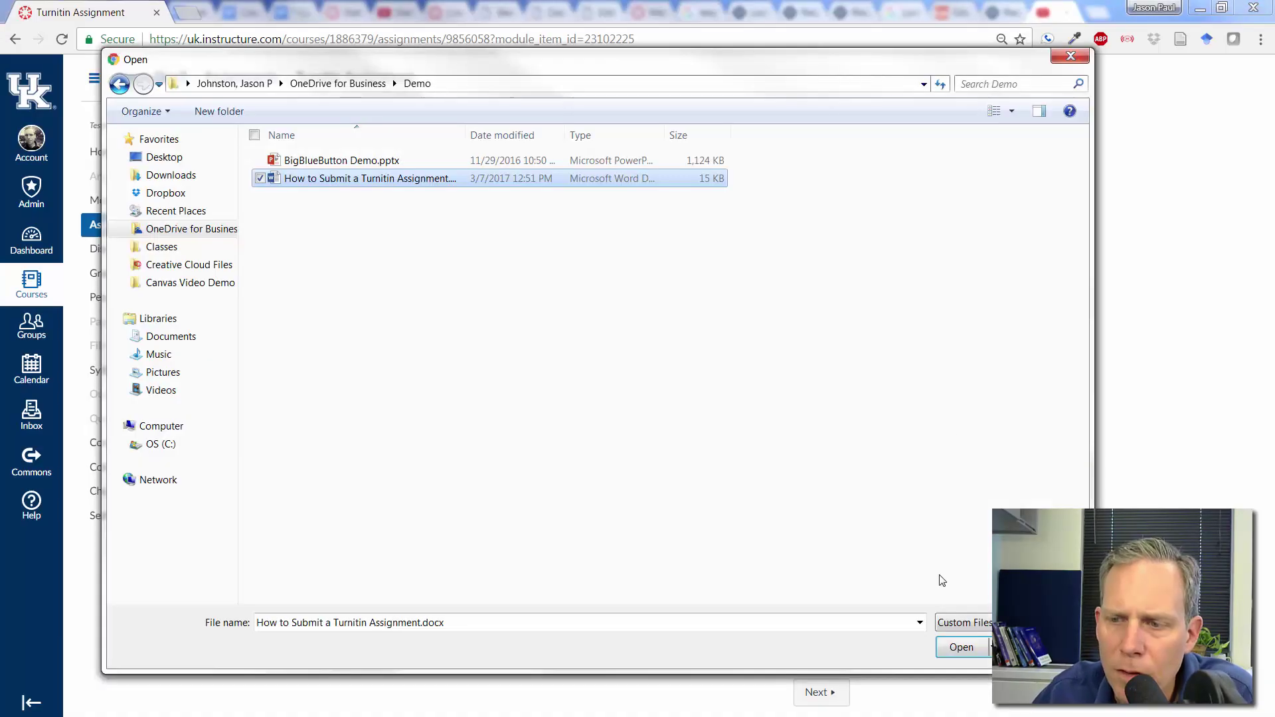
pyautogui.click(958, 645)
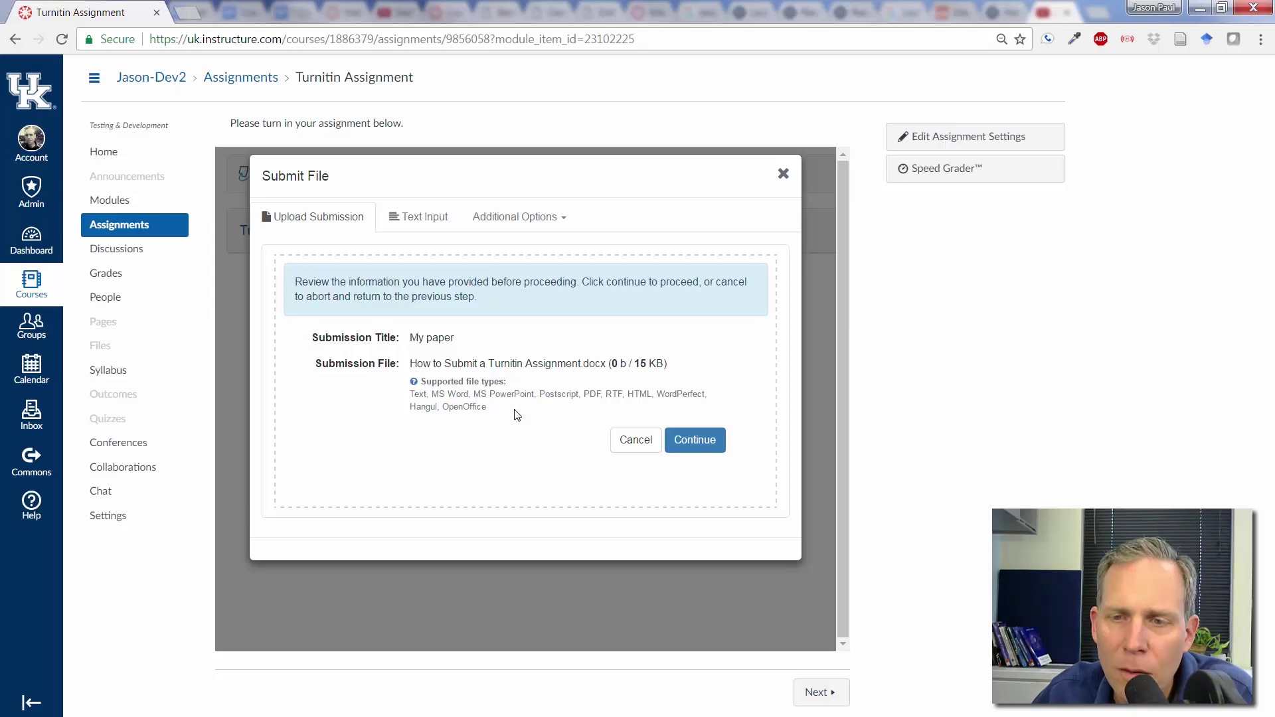
# Step: Continue to the Submit File review and shrink the browser window from full screen
pyautogui.click(710, 450)
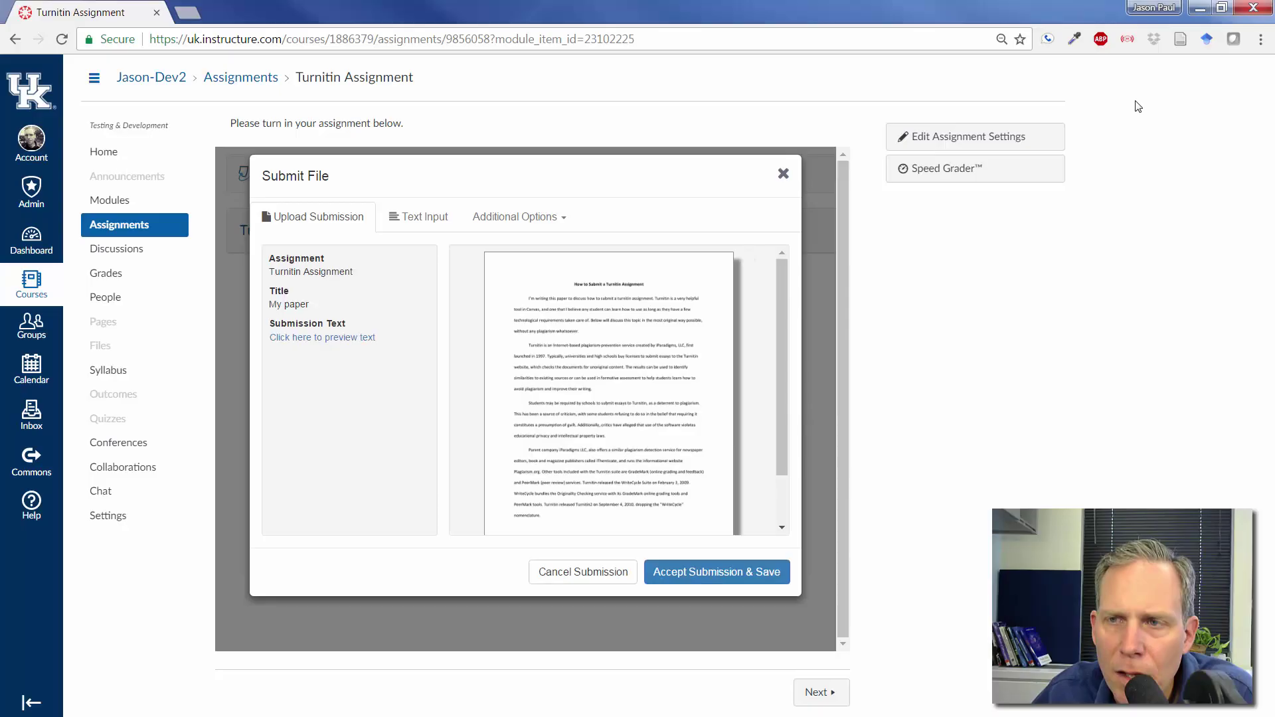
pyautogui.click(1224, 7)
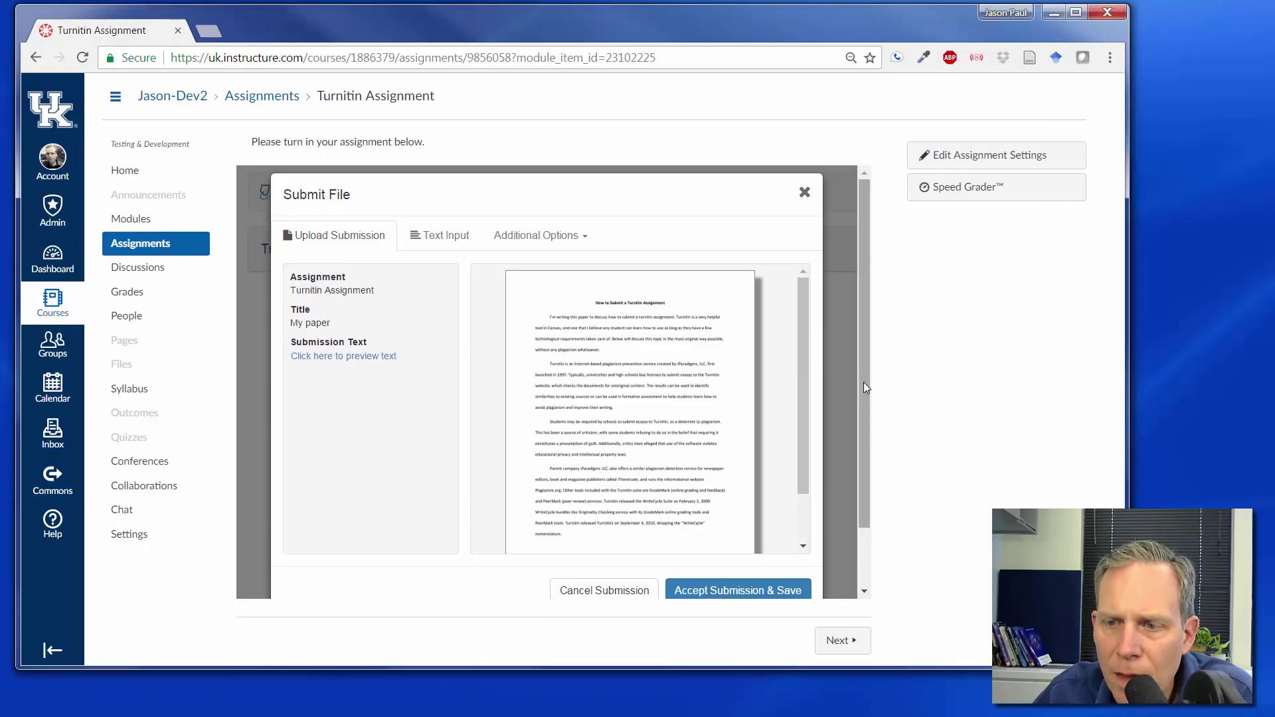
pyautogui.moveTo(864, 381)
pyautogui.mouseDown()
pyautogui.moveTo(859, 443)
pyautogui.moveTo(863, 380)
pyautogui.mouseUp()
pyautogui.scroll(-2, 807, 446)
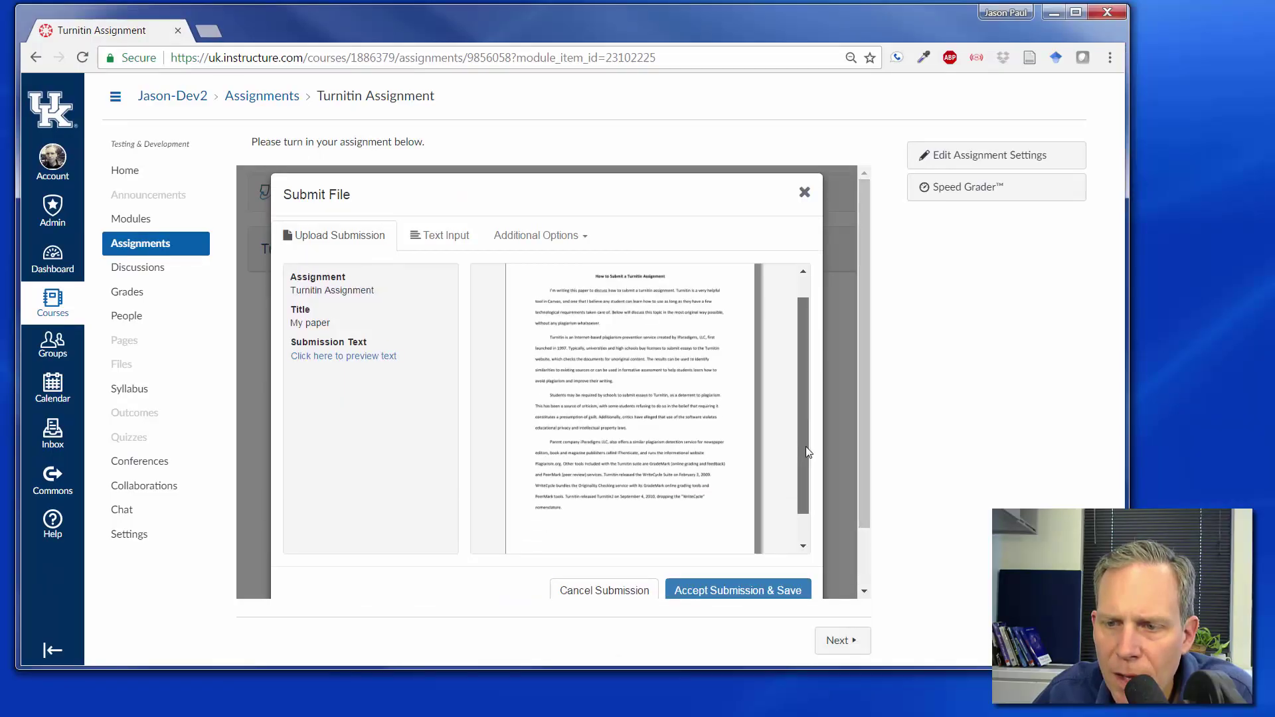
pyautogui.scroll(2, 807, 446)
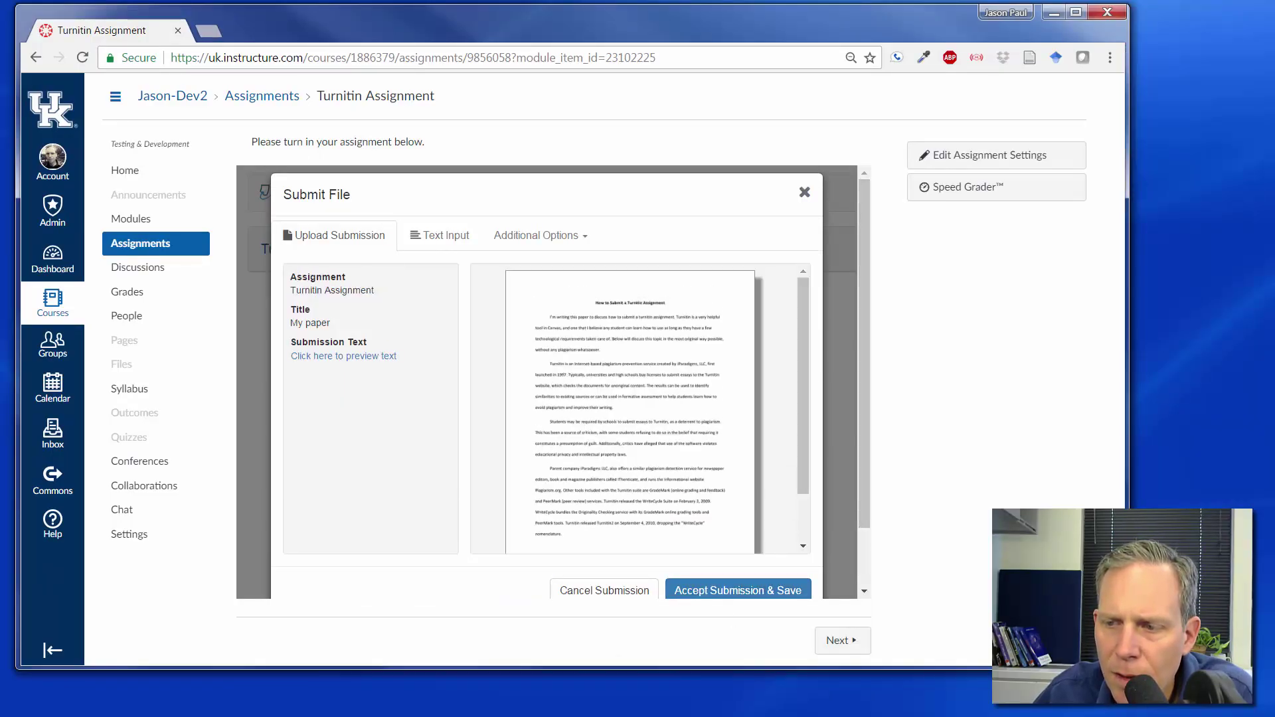
pyautogui.moveTo(1129, 669); pyautogui.dragTo(933, 591)
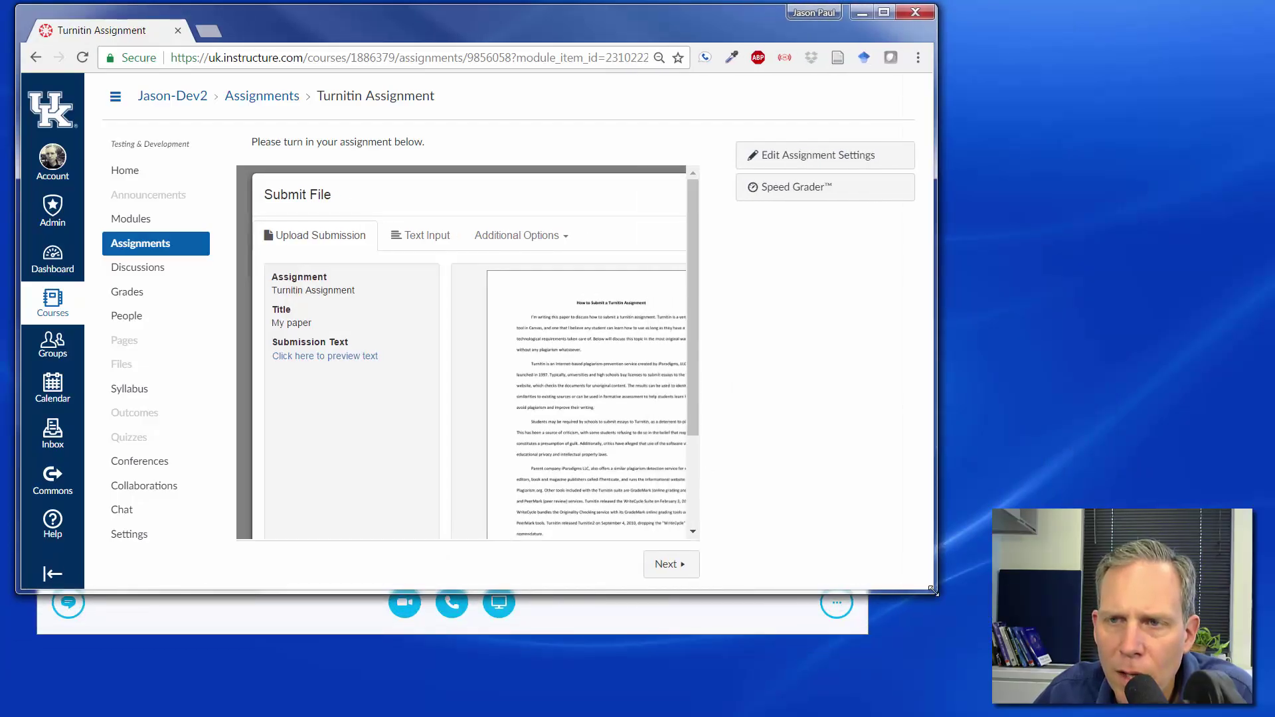
# Step: Scroll through the My paper preview while widening the browser window back out
pyautogui.scroll(-3, 695, 409)
pyautogui.scroll(2, 695, 409)
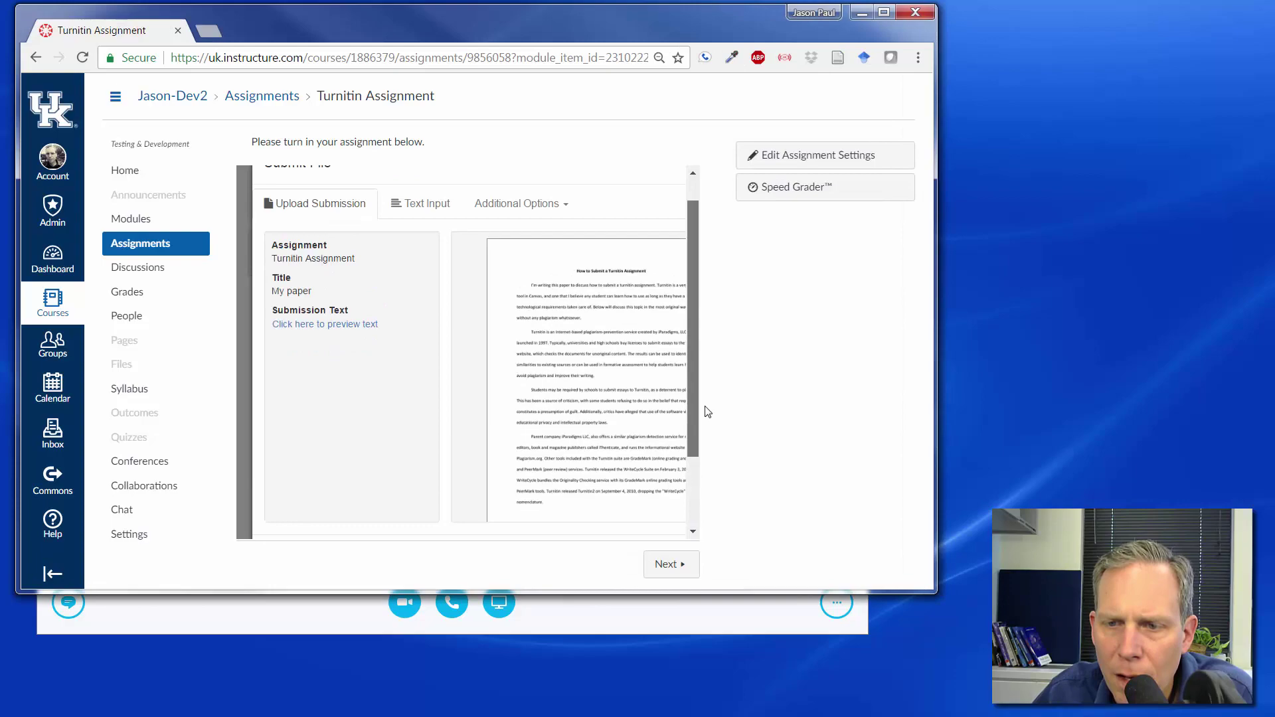
pyautogui.scroll(2, 703, 372)
pyautogui.scroll(-3, 702, 352)
pyautogui.scroll(3, 701, 346)
pyautogui.scroll(-3, 701, 379)
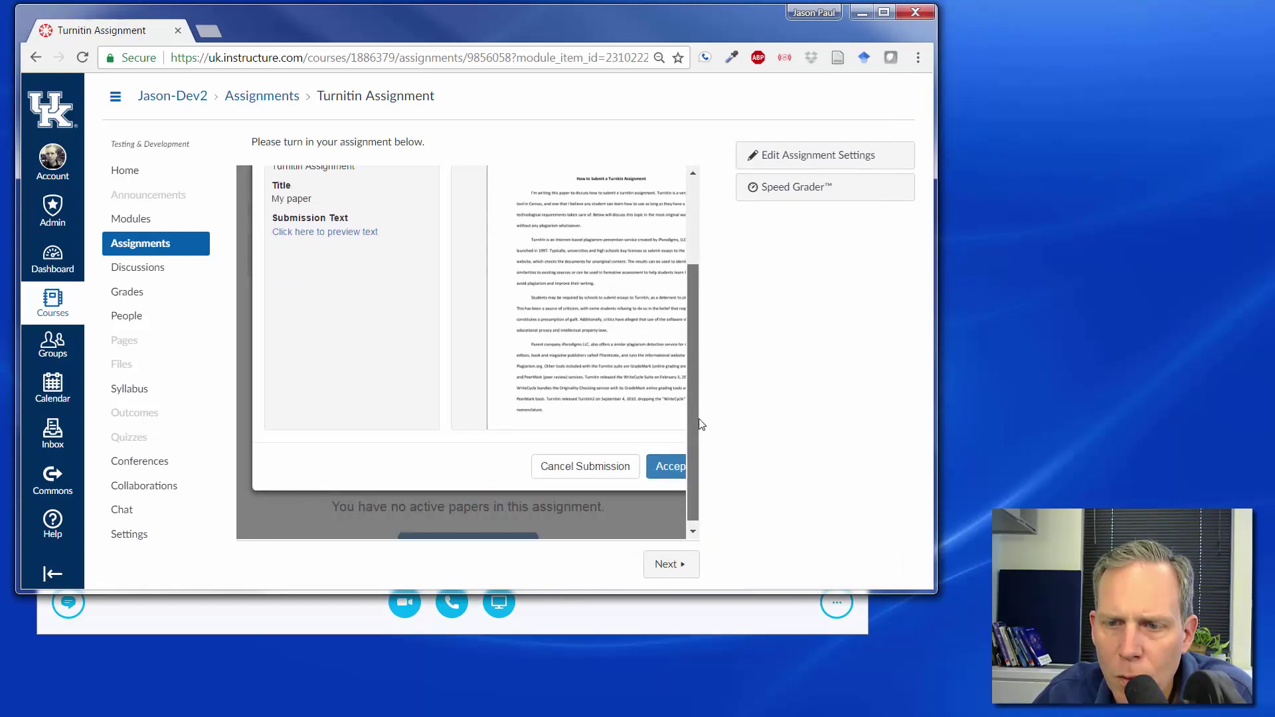
pyautogui.scroll(3, 701, 424)
pyautogui.moveTo(937, 590); pyautogui.dragTo(1174, 505)
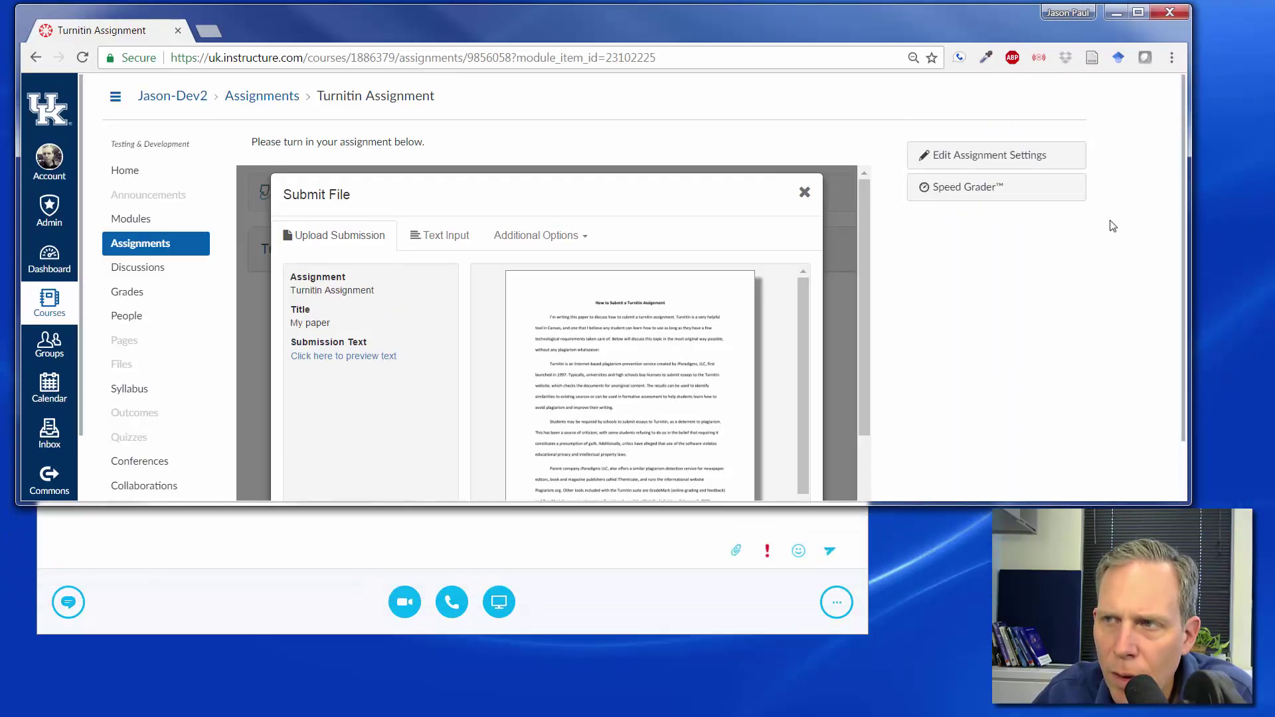
pyautogui.scroll(-1, 1076, 297)
pyautogui.scroll(1, 1076, 297)
pyautogui.scroll(-2, 862, 266)
pyautogui.scroll(1, 873, 266)
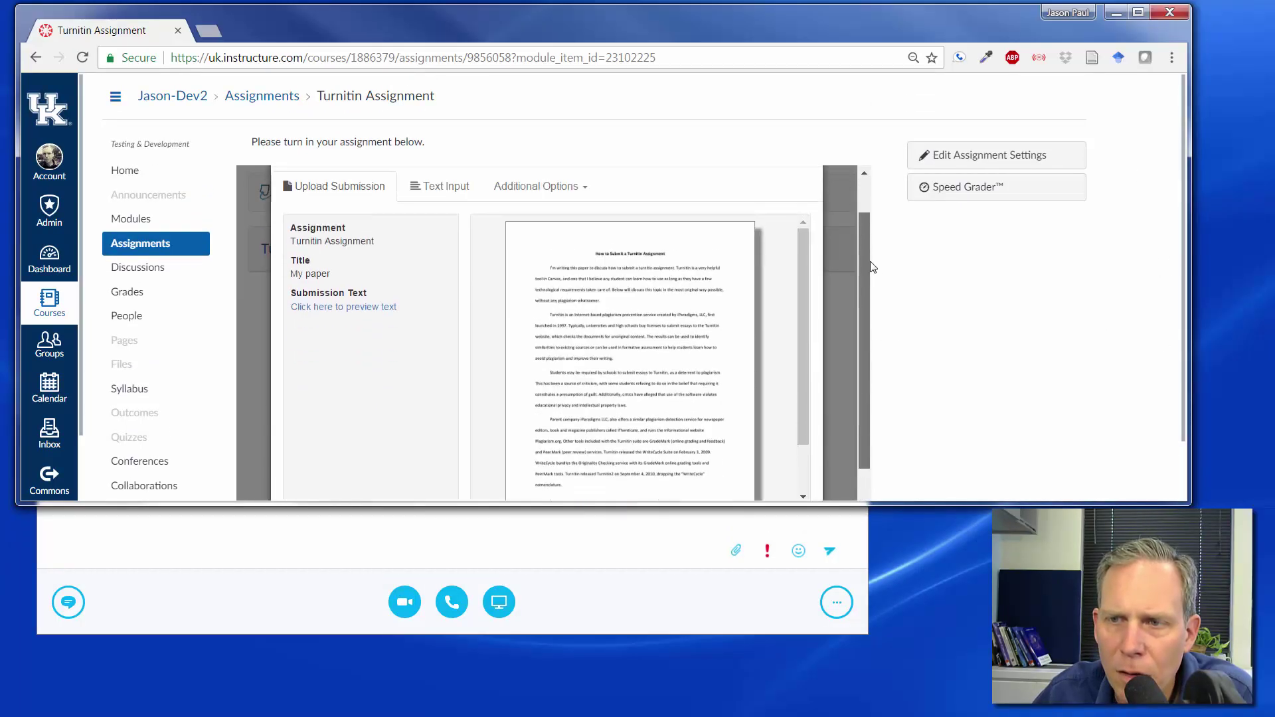
pyautogui.scroll(1, 873, 267)
pyautogui.scroll(-2, 867, 292)
pyautogui.scroll(-2, 806, 308)
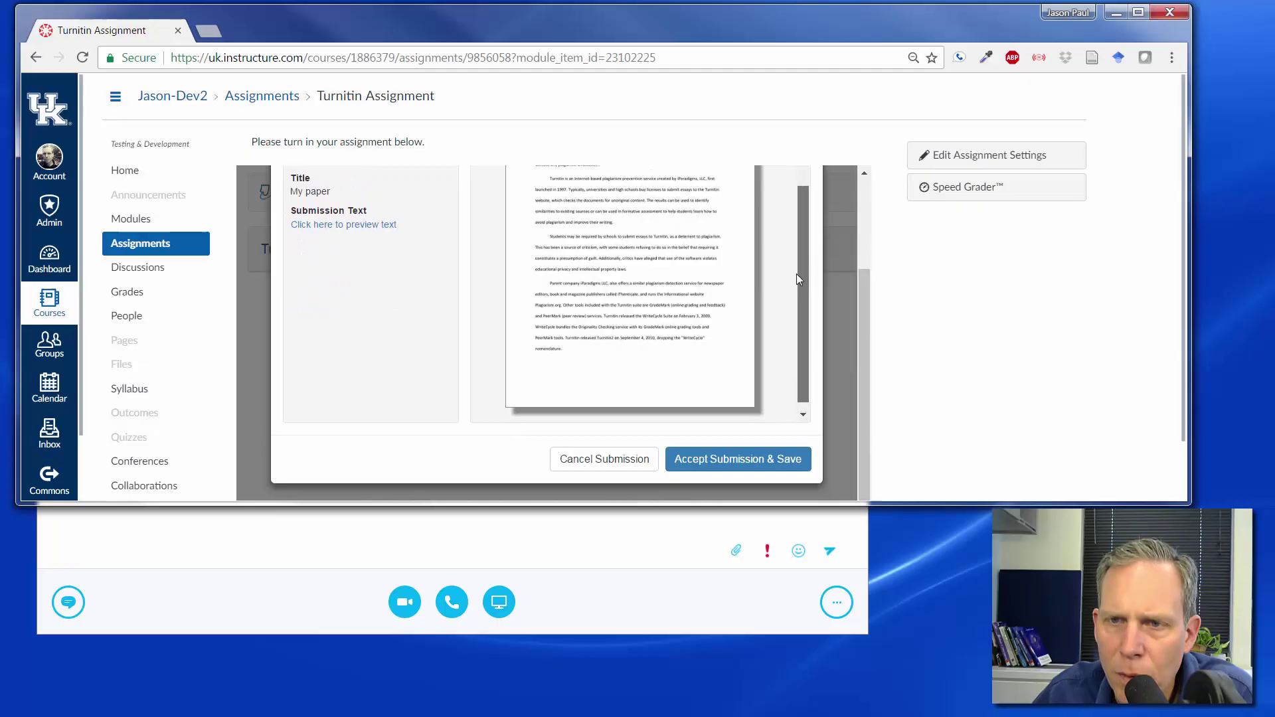
pyautogui.scroll(2, 796, 274)
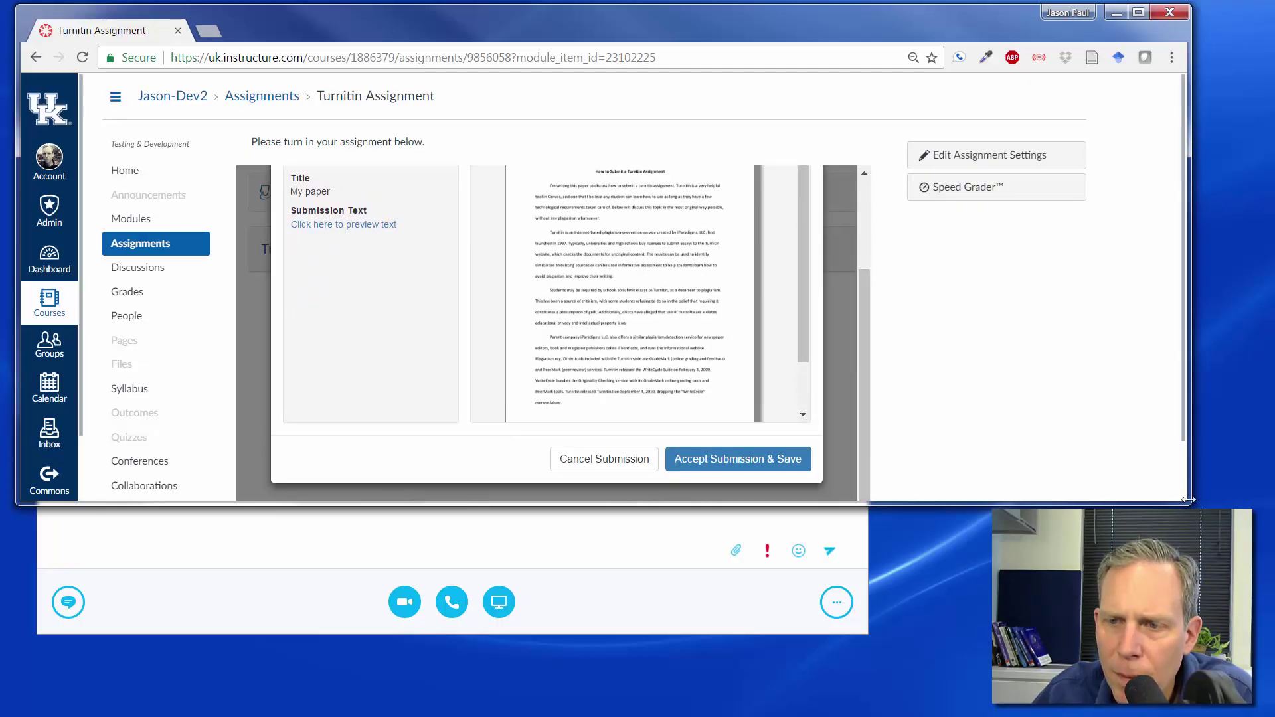
pyautogui.moveTo(1189, 500); pyautogui.dragTo(1258, 683)
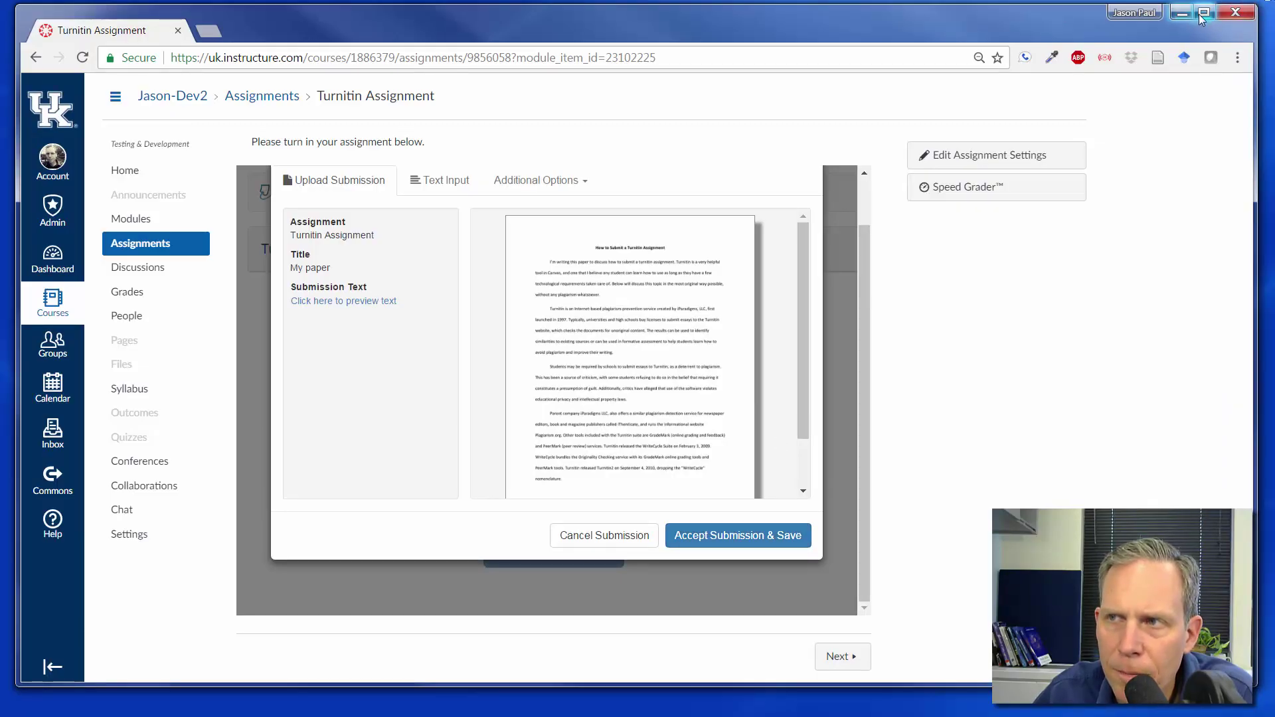
# Step: Maximize the browser and accept the submission, listing My paper as uploaded 07 Mar 2017 12:59
pyautogui.press('super+Up')
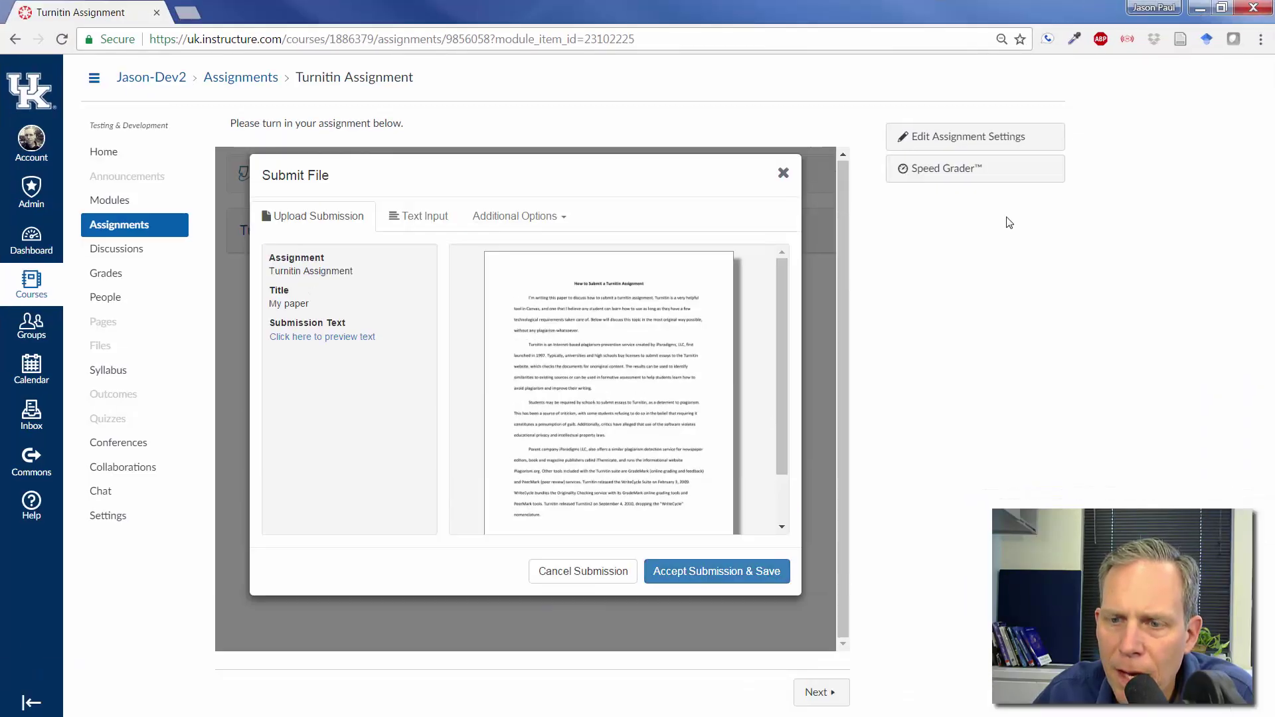
pyautogui.click(739, 573)
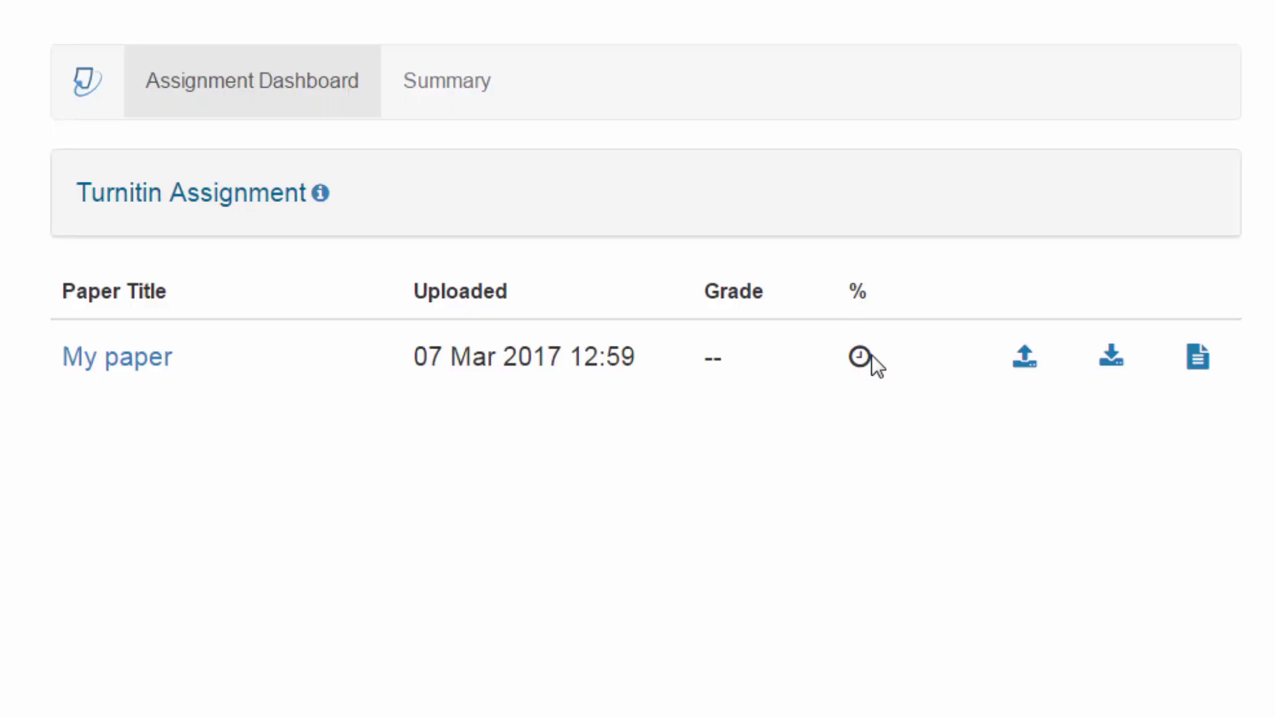
pyautogui.moveTo(866, 360)
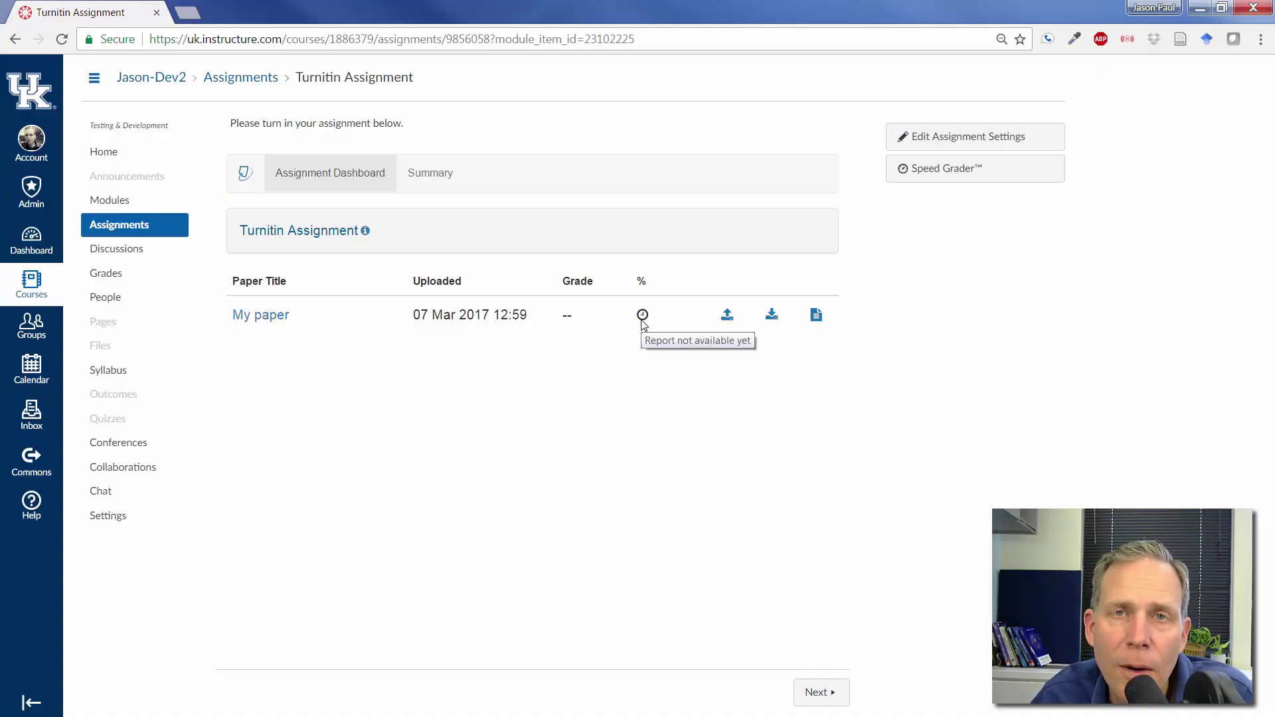
# Step: Reload the assignment page and open My paper's 90% similarity report
pyautogui.click(62, 39)
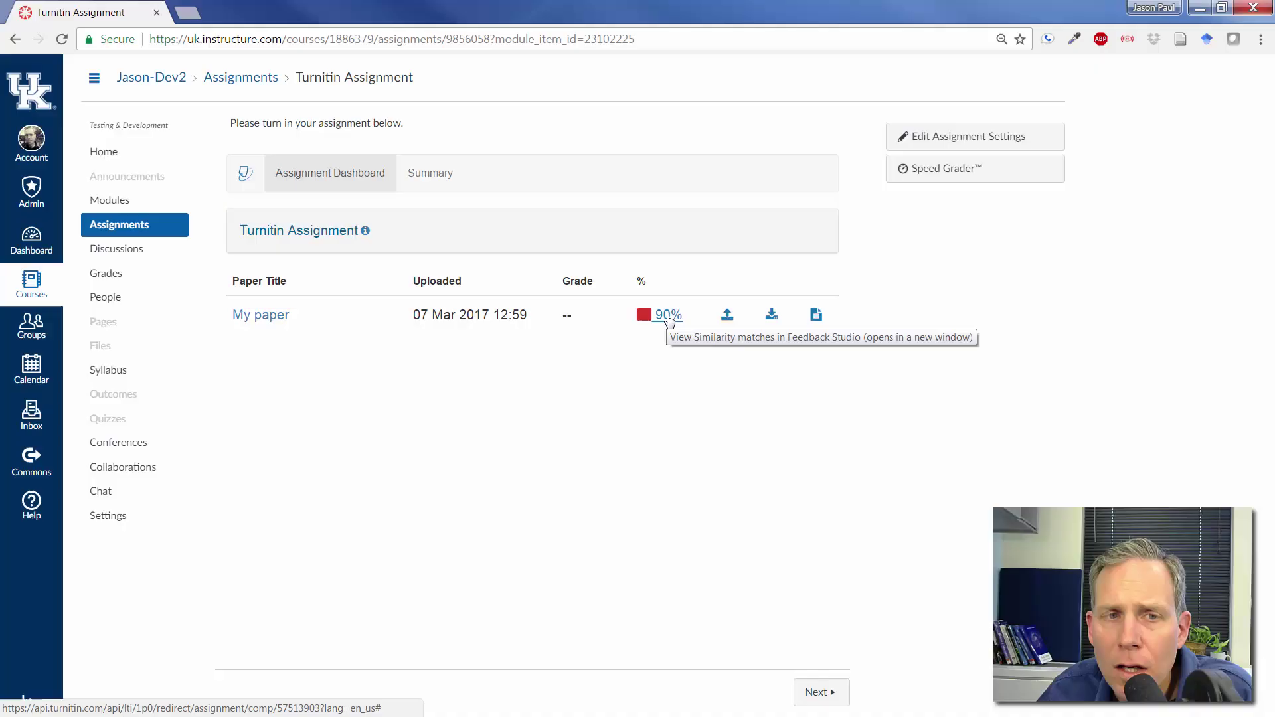
pyautogui.click(669, 318)
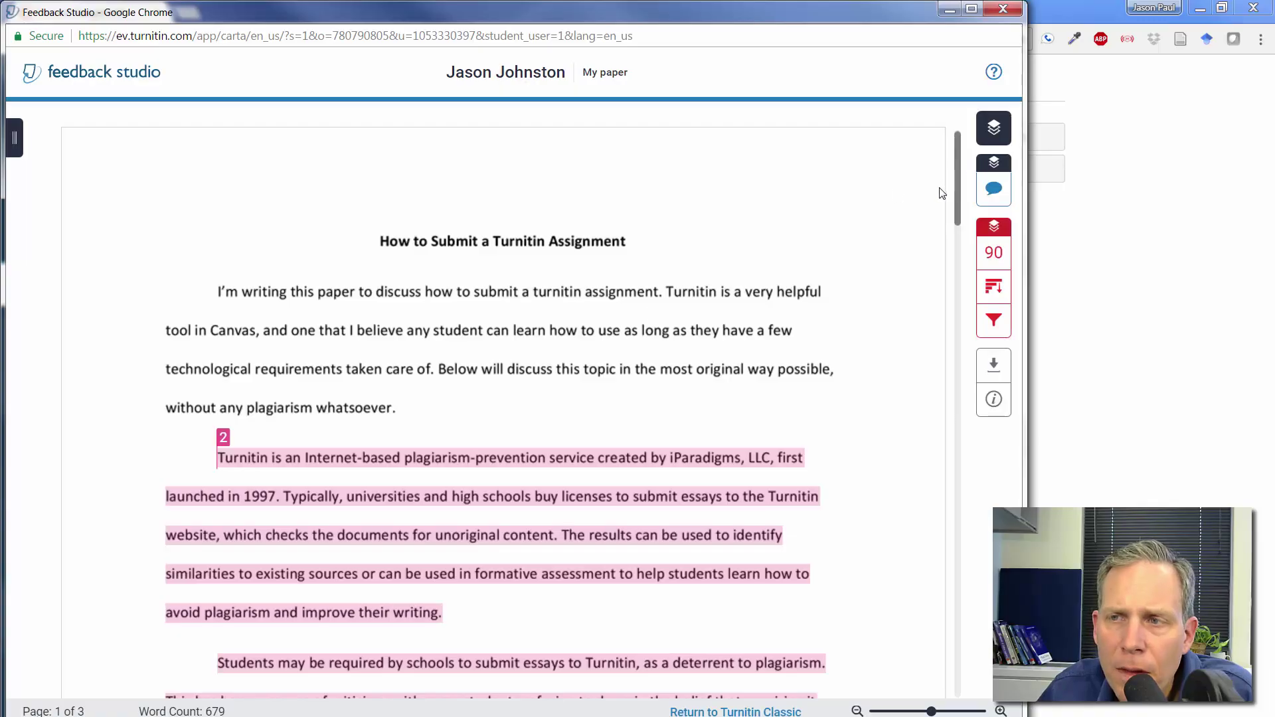
# Step: Scroll the highlighted paper and show Match Overview: guides.turnitin.com 60%, en.wikipedia.org 30%
pyautogui.scroll(-2, 959, 194)
pyautogui.moveTo(958, 199); pyautogui.dragTo(952, 141)
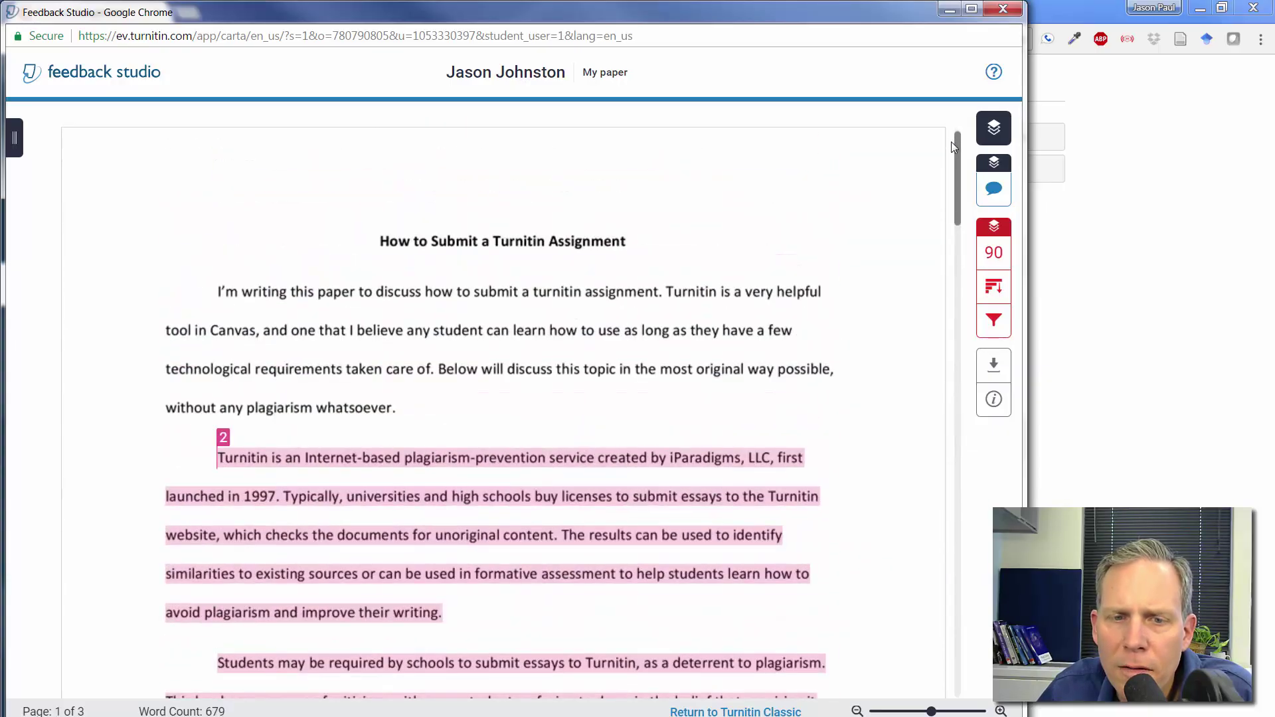
pyautogui.click(995, 256)
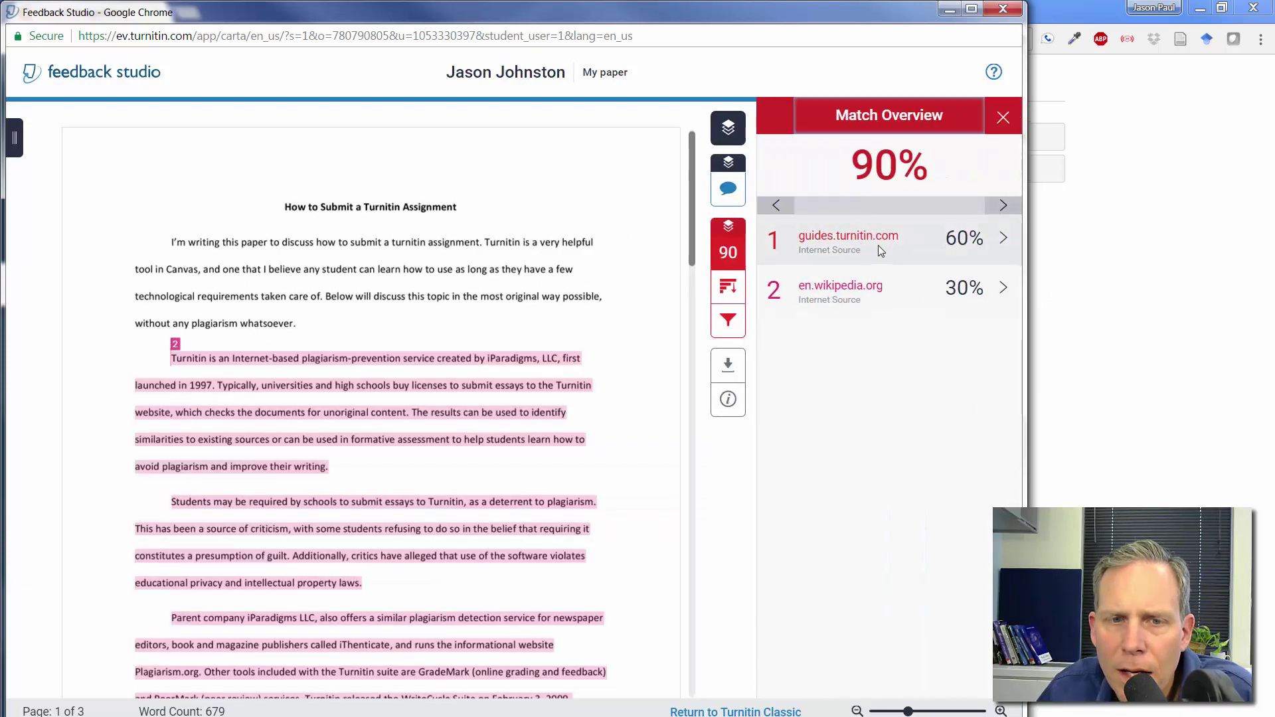
pyautogui.moveTo(692, 213); pyautogui.dragTo(685, 421)
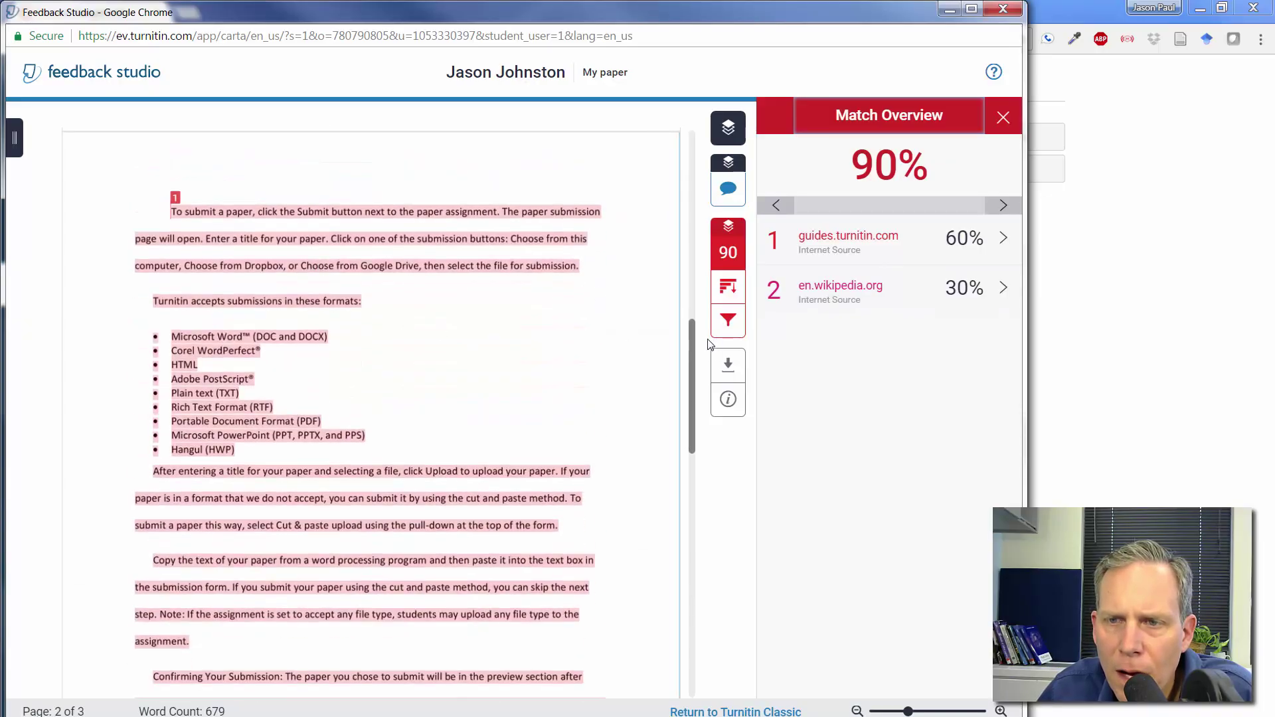
pyautogui.moveTo(691, 364); pyautogui.dragTo(728, 147)
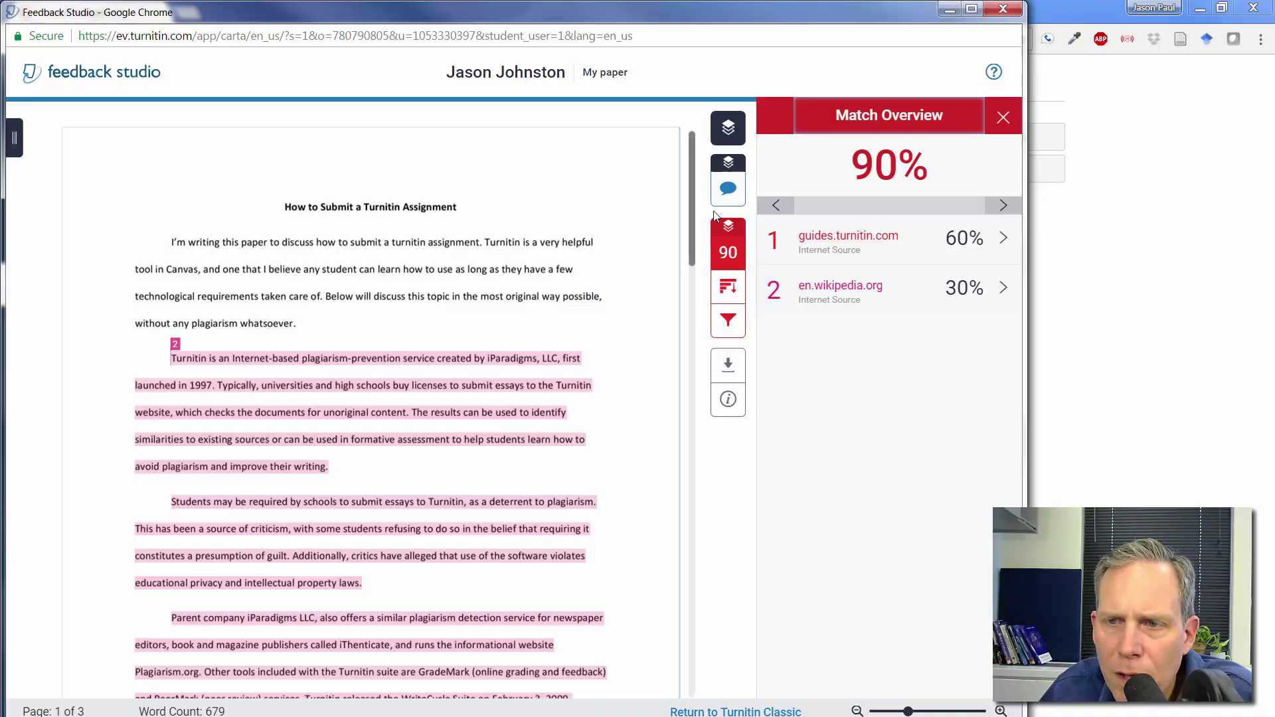
# Step: Show All Sources and scroll the list, headed by the Wilkes Community College paper at 60%
pyautogui.click(736, 290)
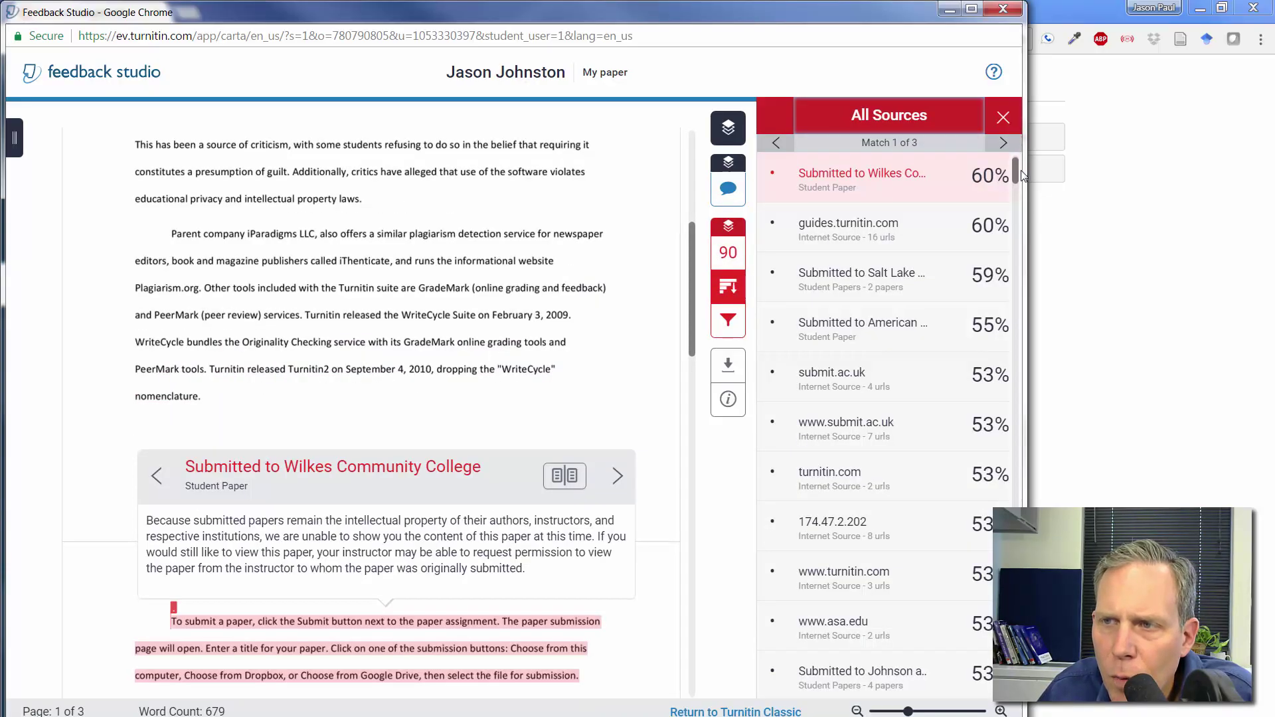
pyautogui.scroll(-15, 1017, 170)
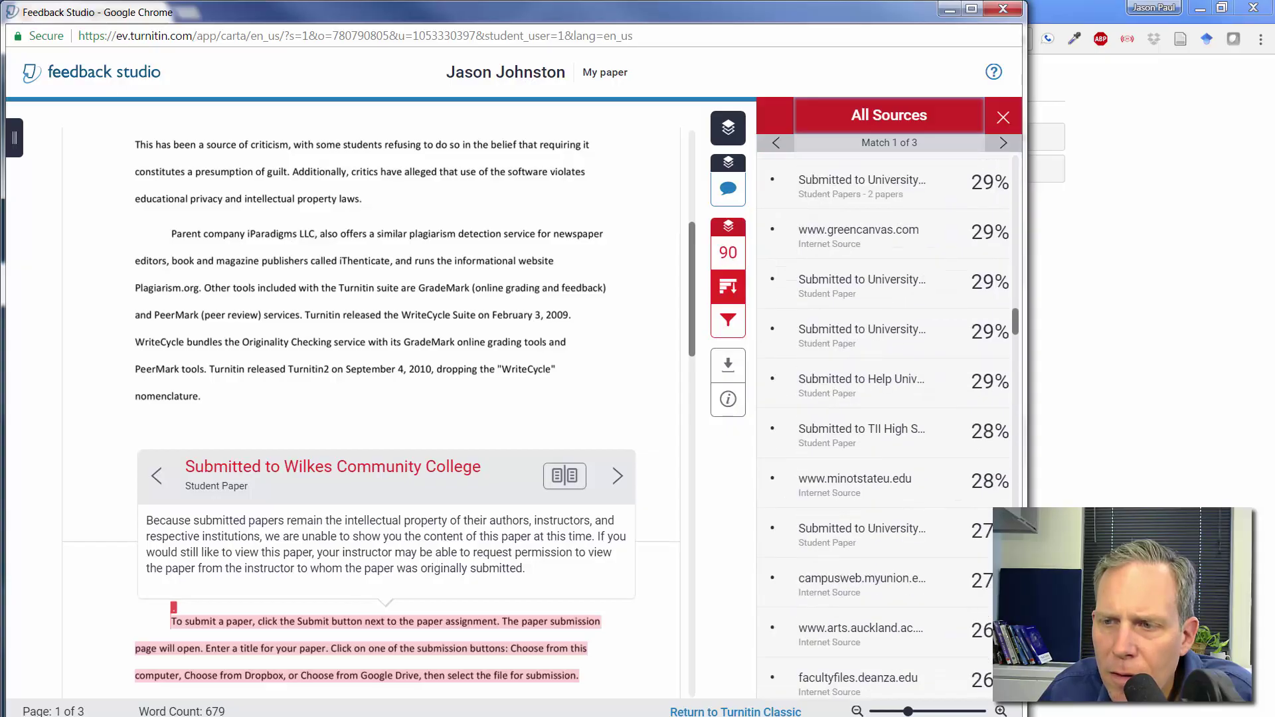
pyautogui.scroll(-5, 1010, 323)
pyautogui.scroll(8, 1010, 323)
pyautogui.scroll(12, 1017, 249)
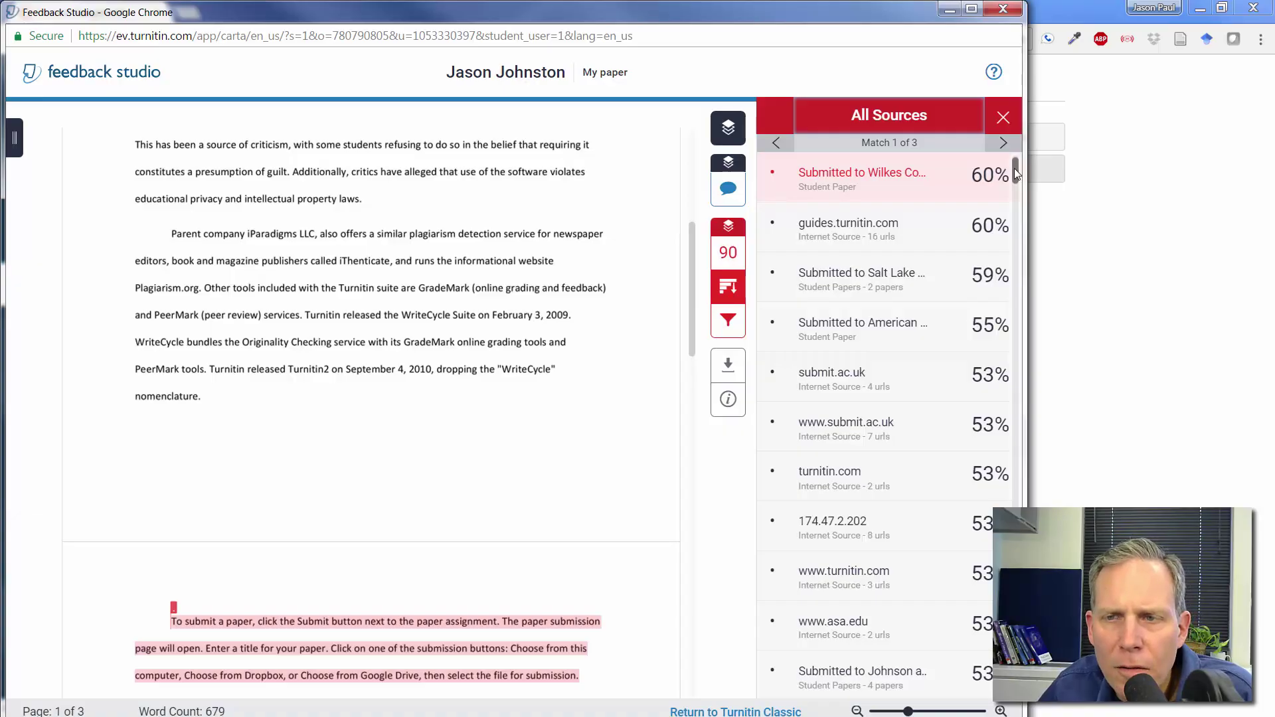
pyautogui.moveTo(1015, 172); pyautogui.dragTo(1016, 199)
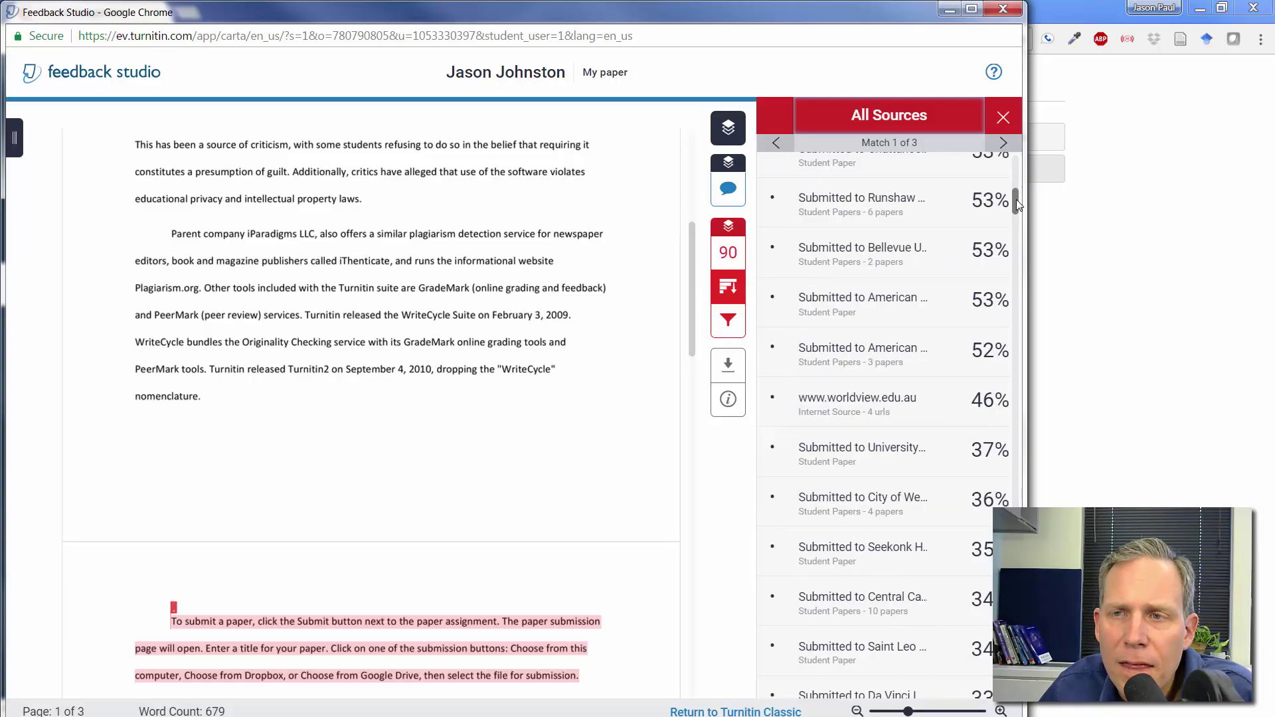
pyautogui.scroll(-20, 1016, 200)
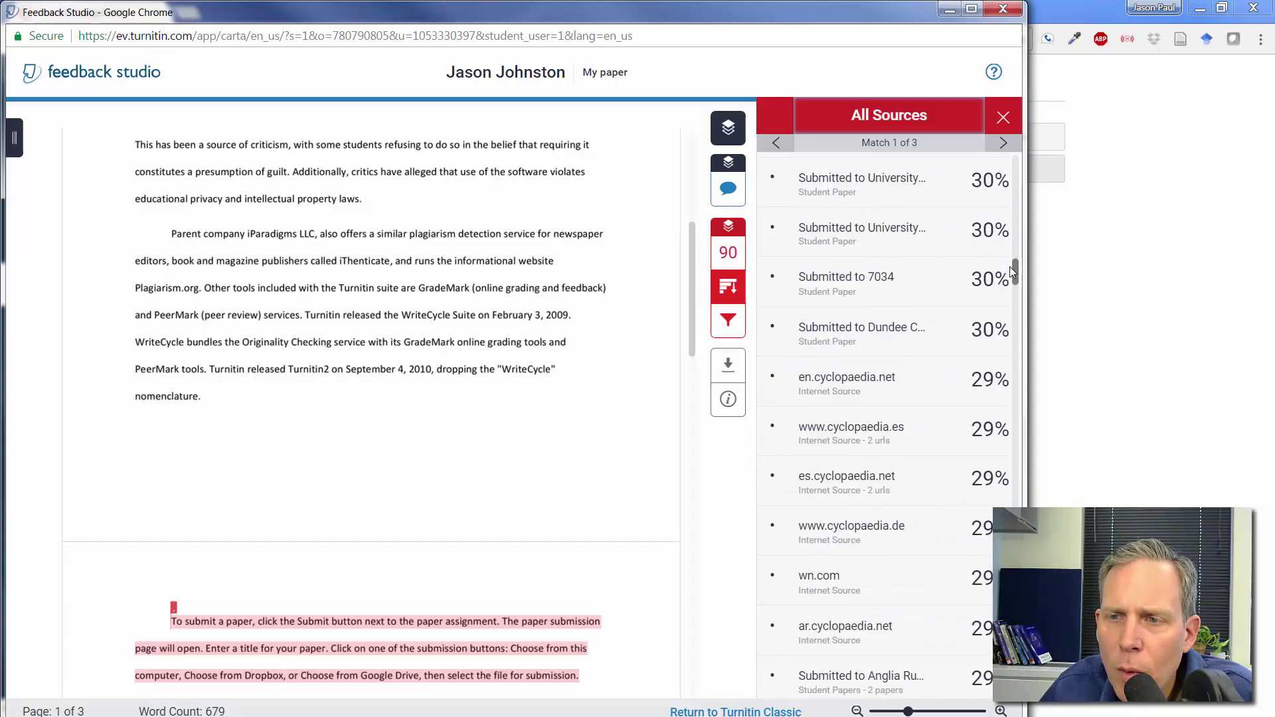
pyautogui.scroll(20, 1010, 212)
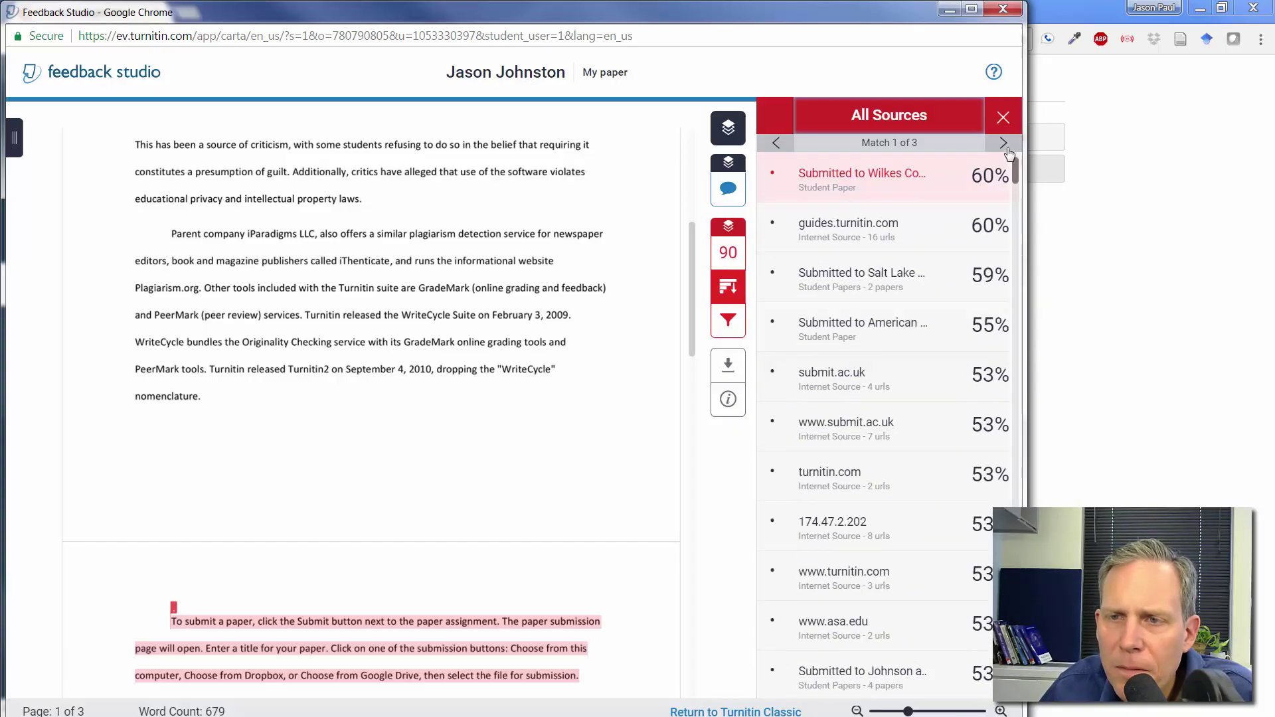
# Step: Return to the 90% Match Overview and close the Feedback Studio window
pyautogui.click(728, 253)
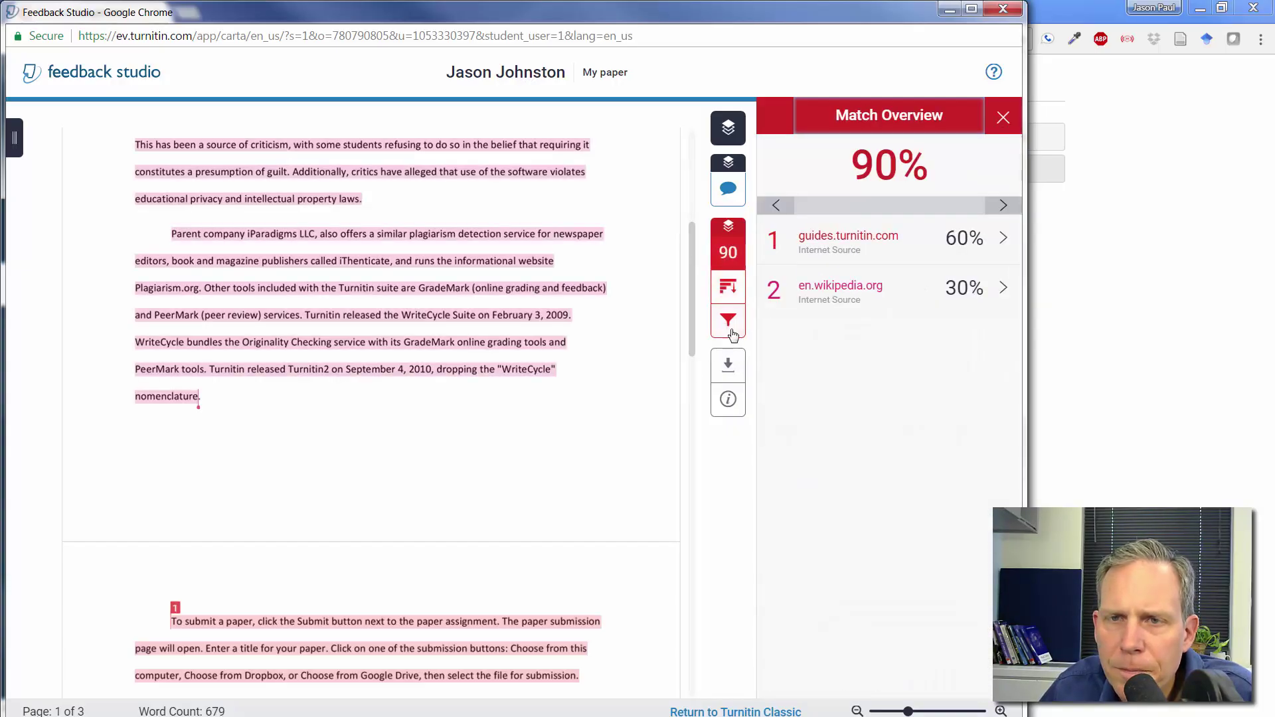
pyautogui.click(1005, 10)
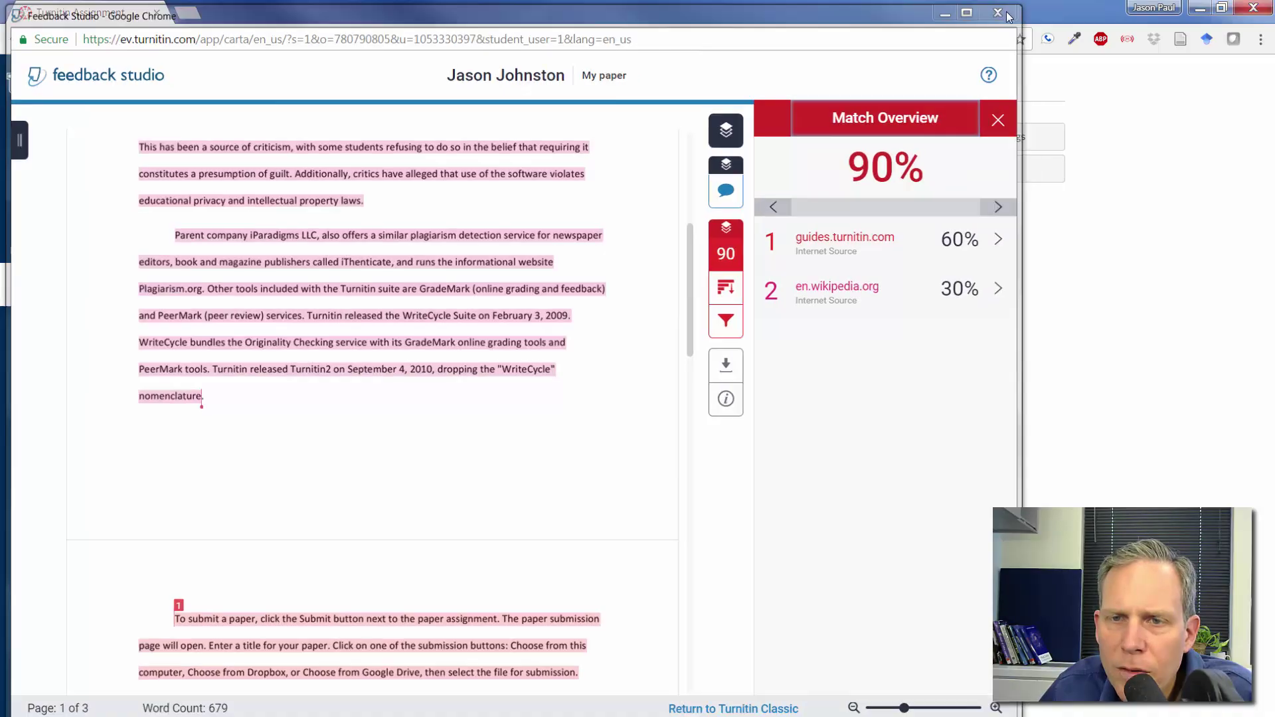